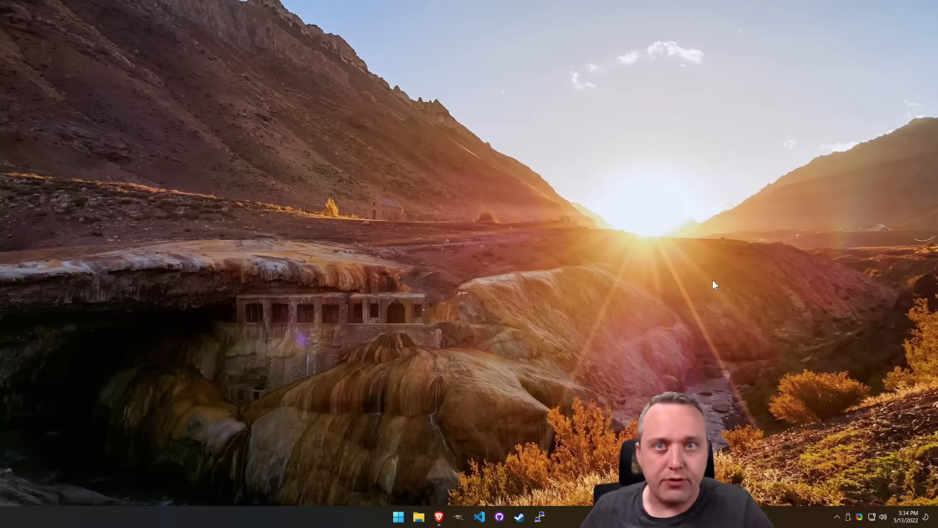
# Restore Brave on the christitus.com/windows-tool article with its one-line download command
pyautogui.moveTo(441, 516)
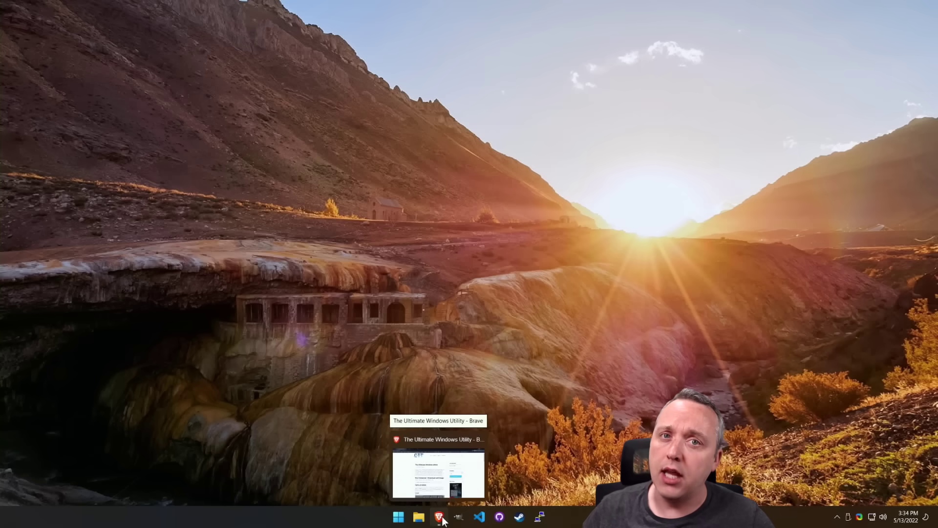
pyautogui.click(442, 519)
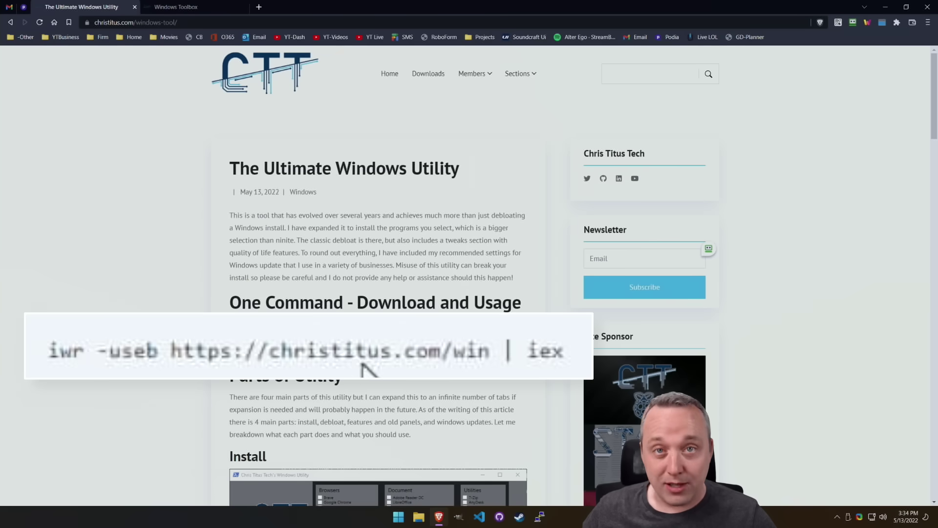
pyautogui.rightClick(404, 517)
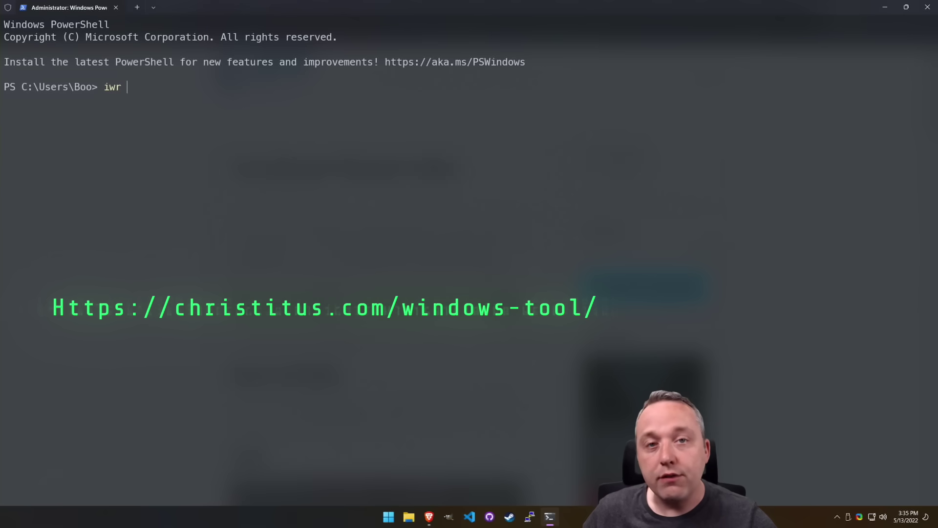
pyautogui.write('-u')
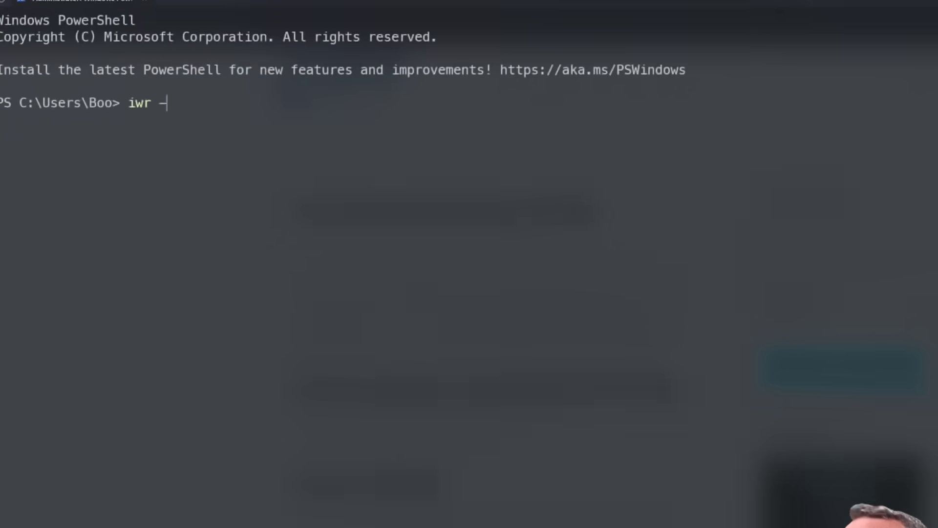
pyautogui.write('sb')
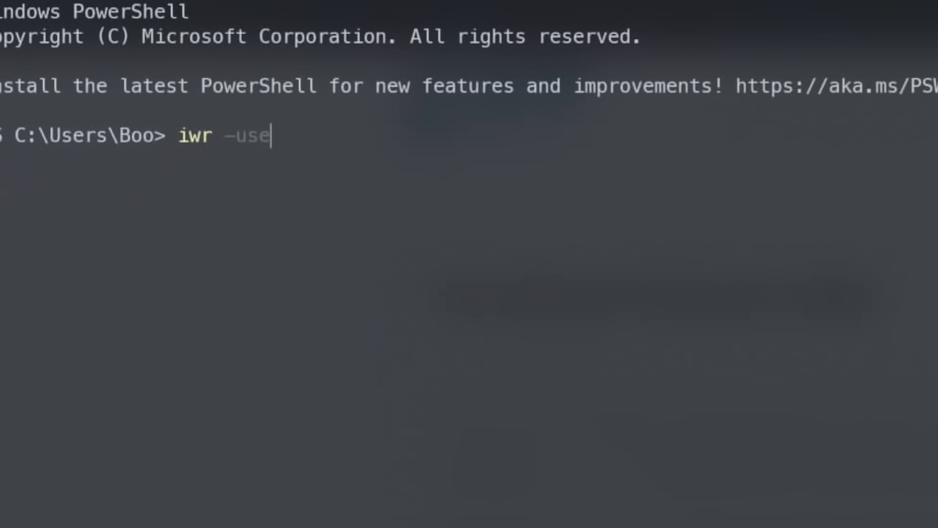
pyautogui.write('vb')
pyautogui.press('BackSpace')
pyautogui.press('BackSpace')
pyautogui.write('b')
pyautogui.write('https')
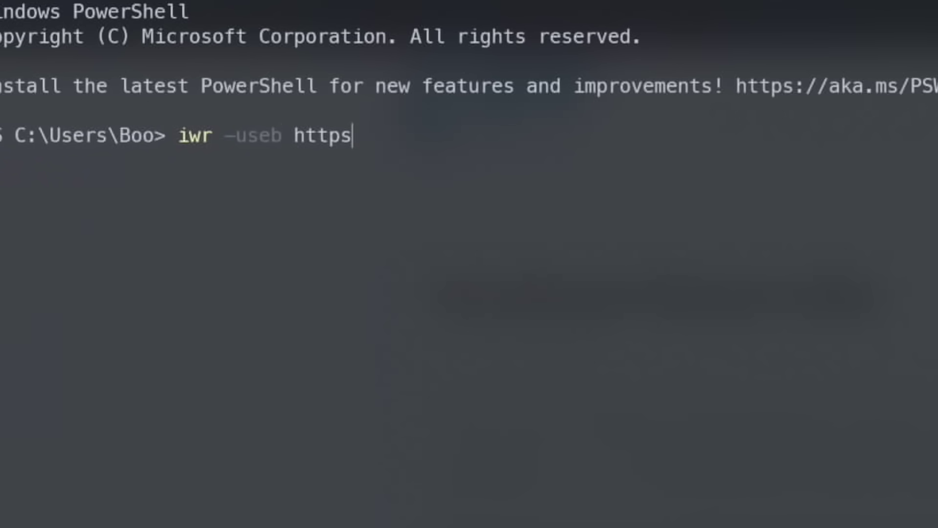
pyautogui.write('://christitus.c')
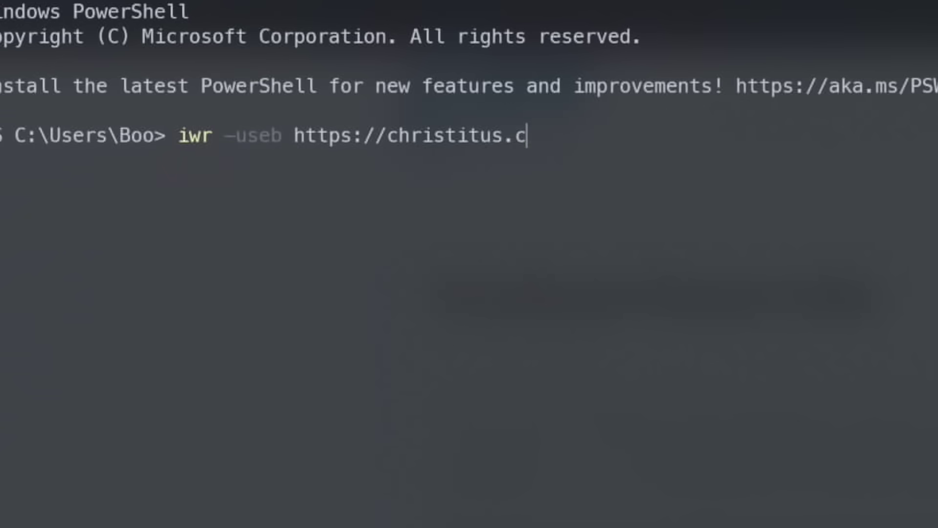
pyautogui.write('om/win ')
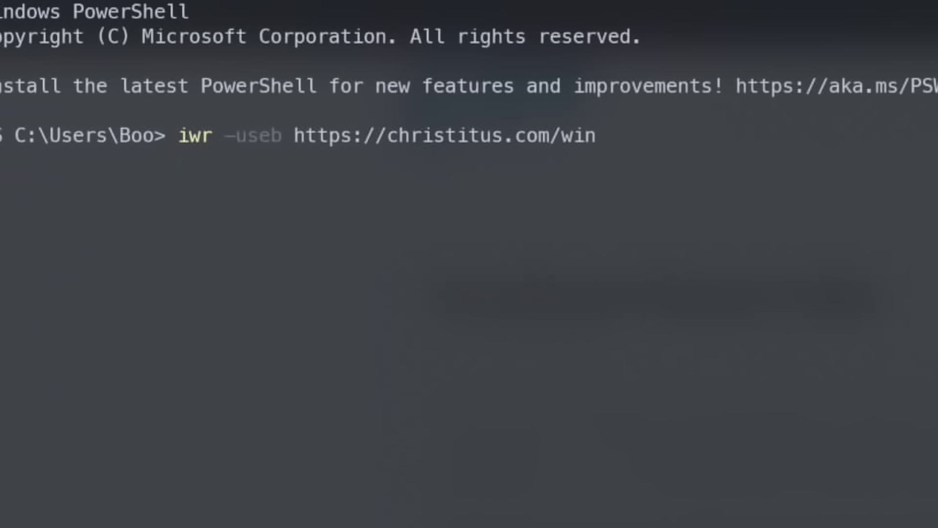
pyautogui.write('| iex')
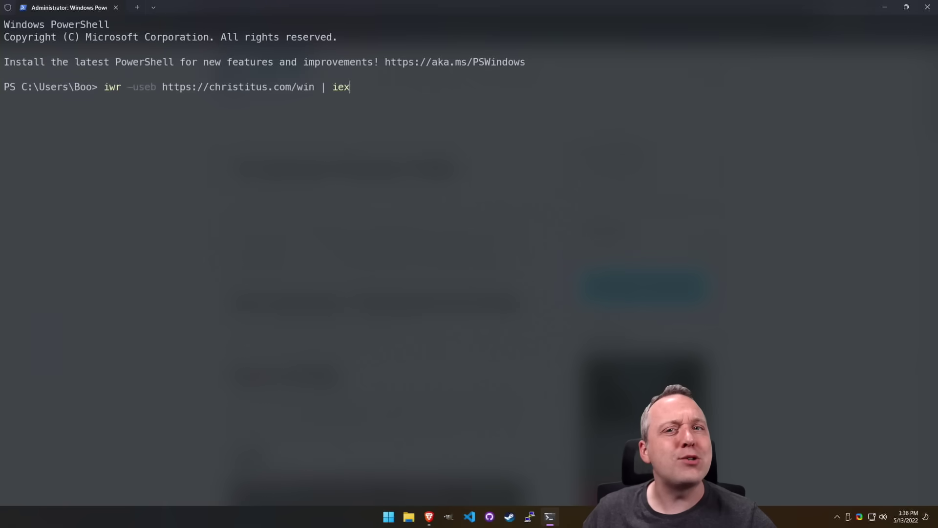
pyautogui.press('Return')
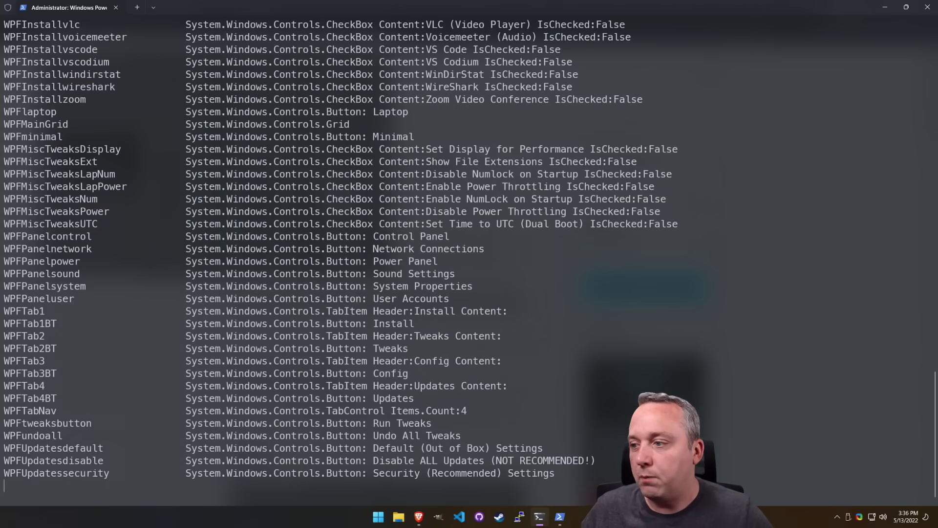
# Bring the Windows Utility window to the front and maximize it
pyautogui.moveTo(559, 516)
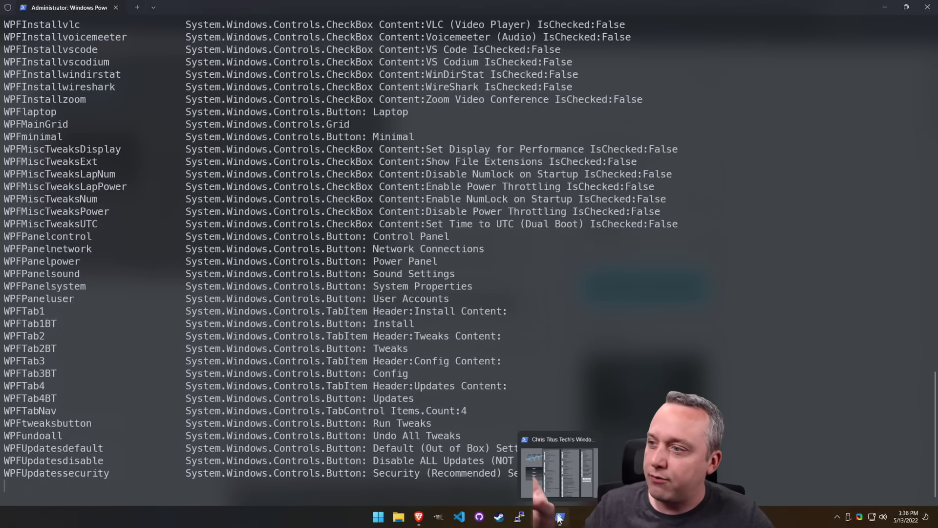
pyautogui.click(569, 457)
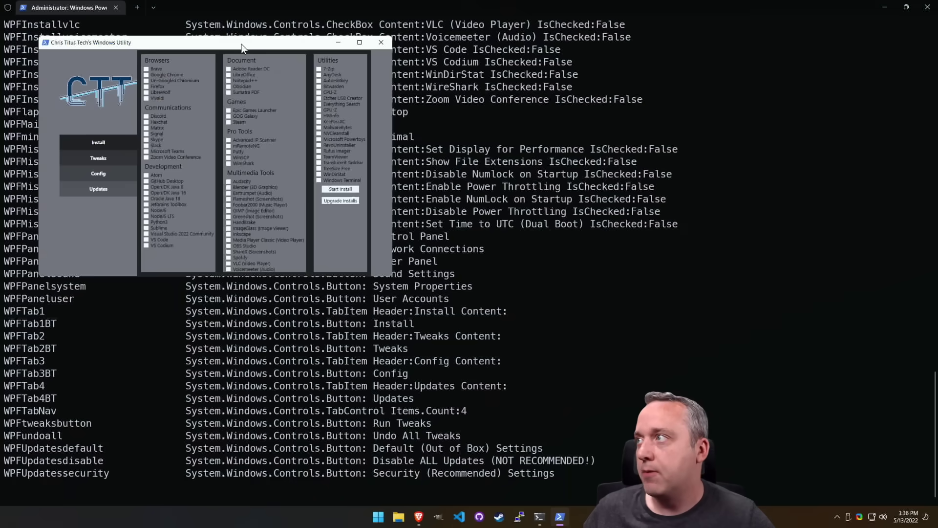
pyautogui.doubleClick(242, 44)
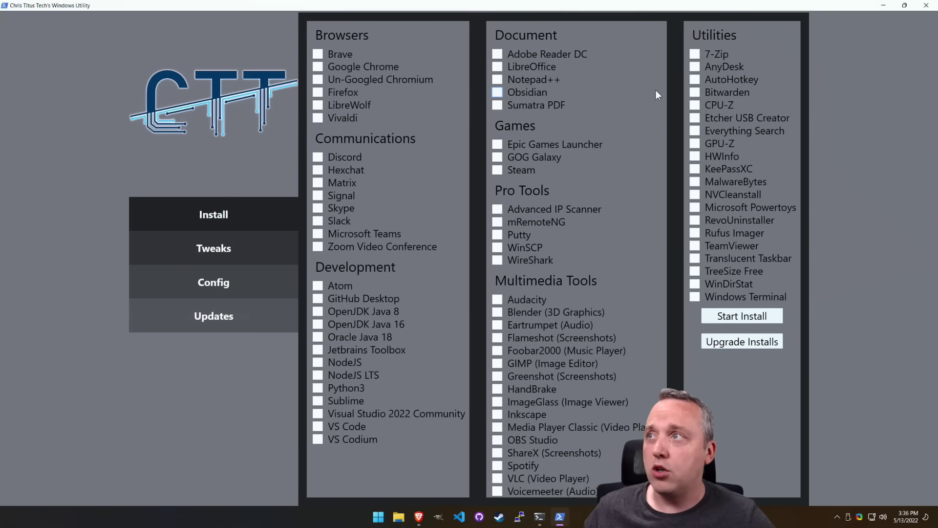
# Install AutoHotkey from the Install page and dismiss the Installed Programs confirmation
pyautogui.click(696, 80)
pyautogui.click(743, 315)
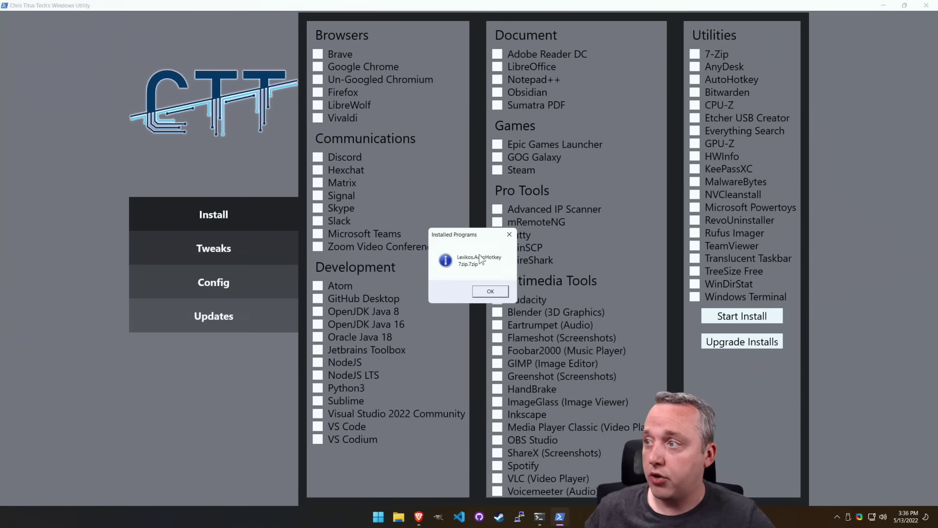
pyautogui.click(497, 292)
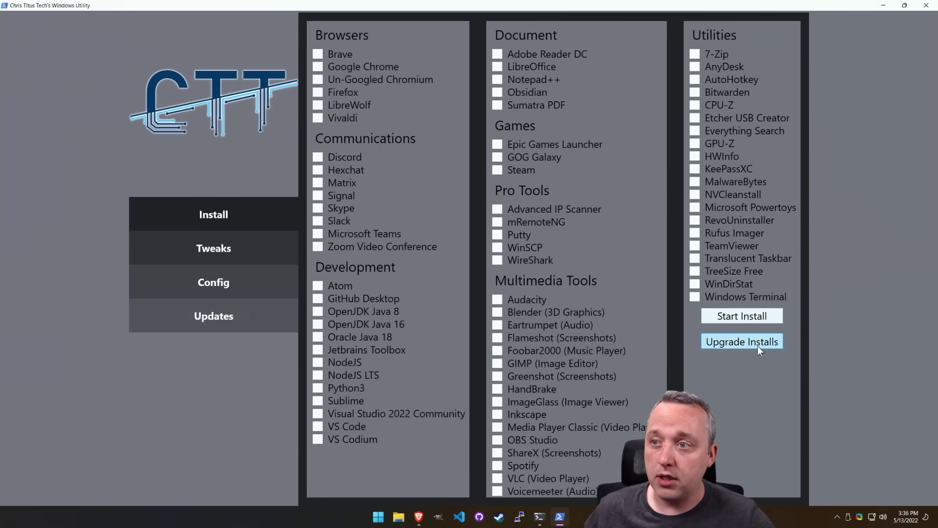
# Run Upgrade Installs to update all programs and close the Done message
pyautogui.click(743, 344)
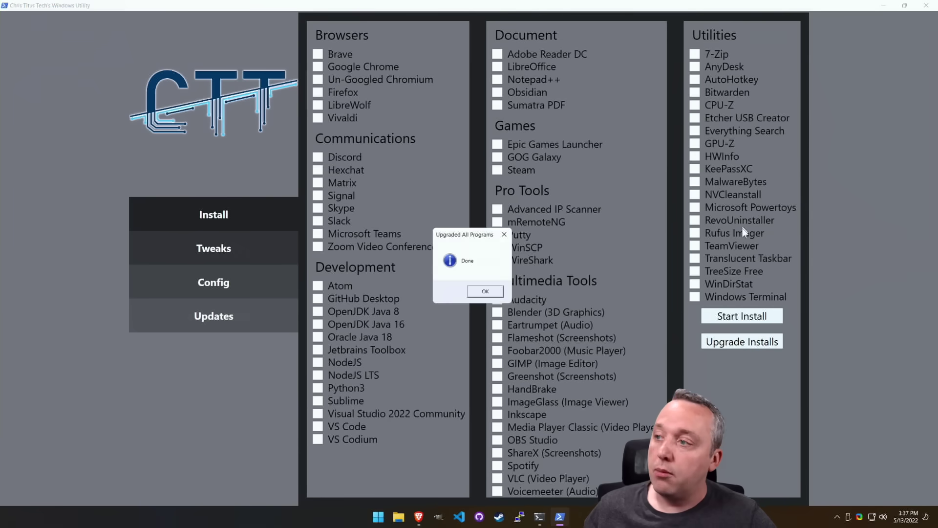
pyautogui.press('Return')
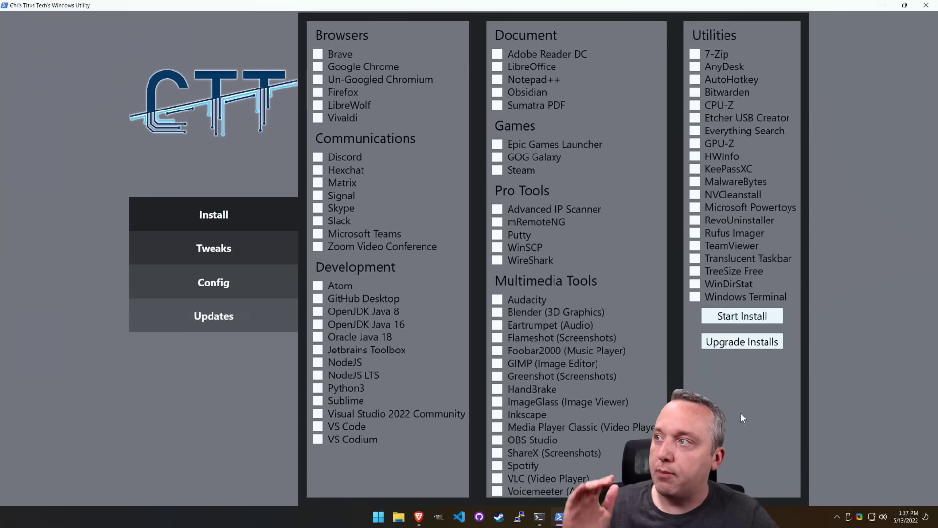
pyautogui.click(235, 247)
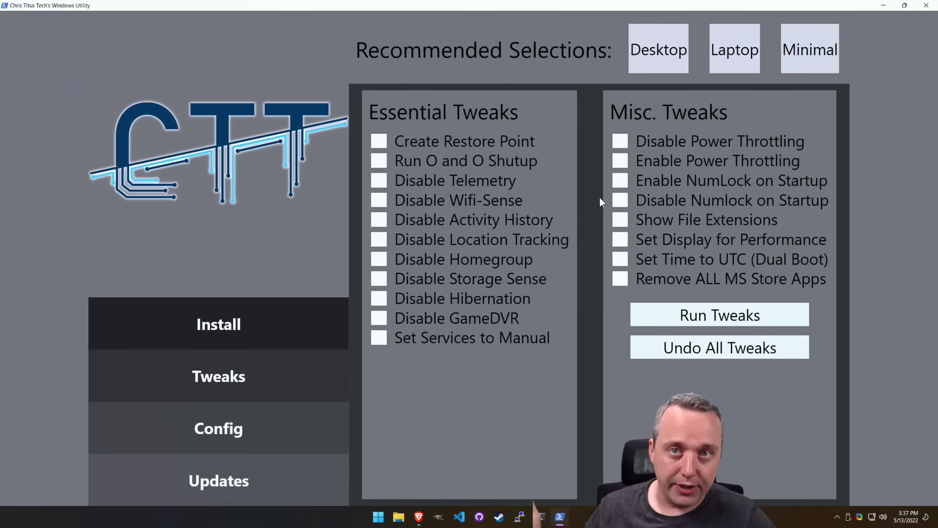
# Restore the utility window down, reposition it, then maximize it again on the Tweaks page
pyautogui.click(904, 5)
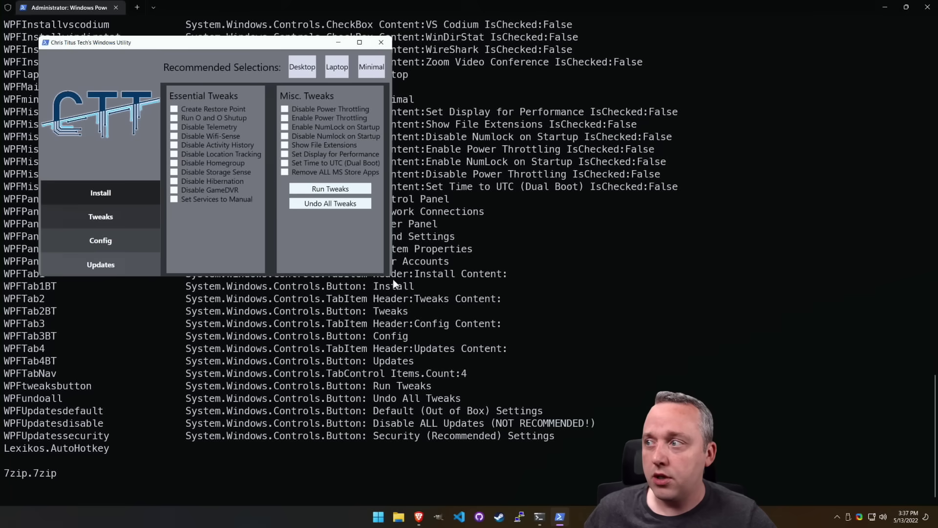
pyautogui.moveTo(393, 279); pyautogui.dragTo(281, 211)
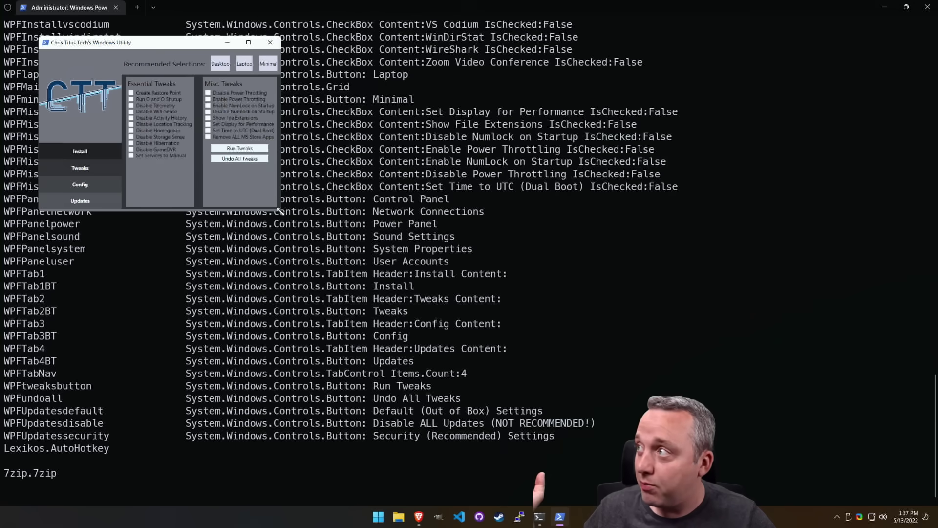
pyautogui.click(114, 7)
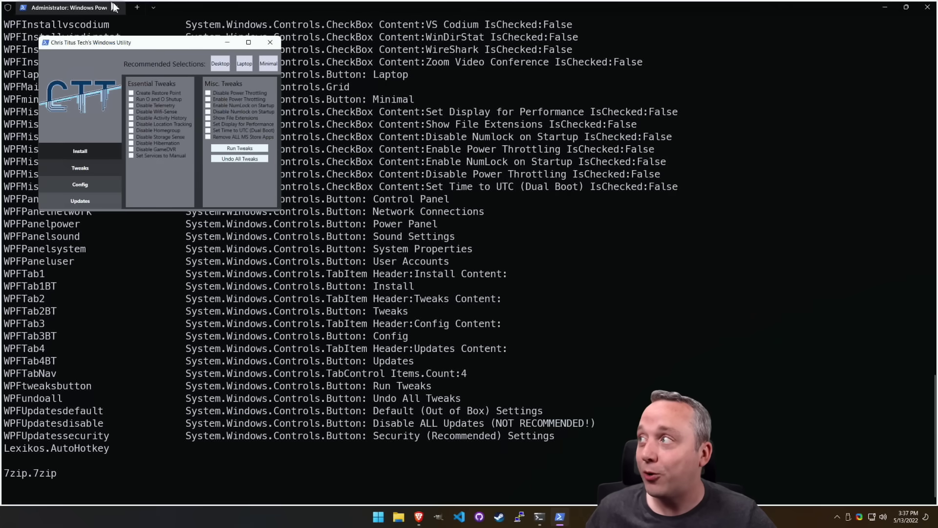
pyautogui.moveTo(148, 44); pyautogui.dragTo(231, 57)
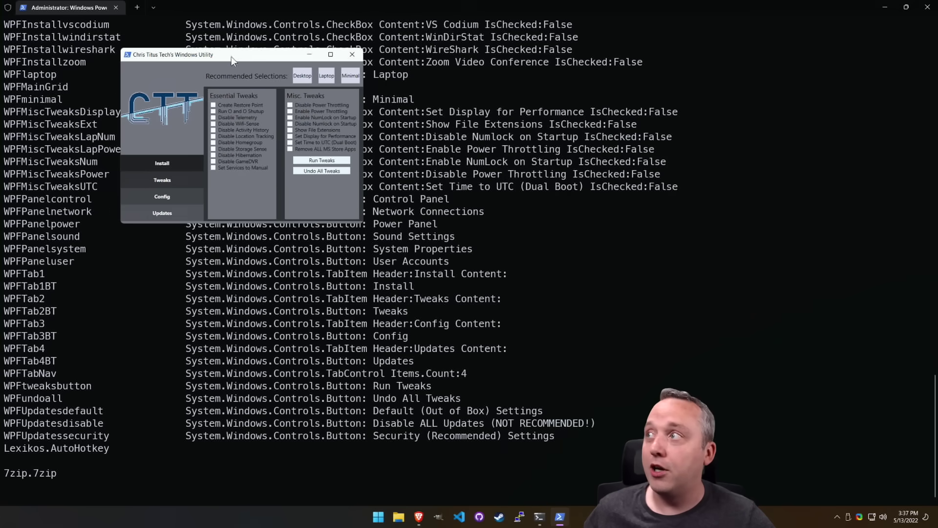
pyautogui.doubleClick(231, 57)
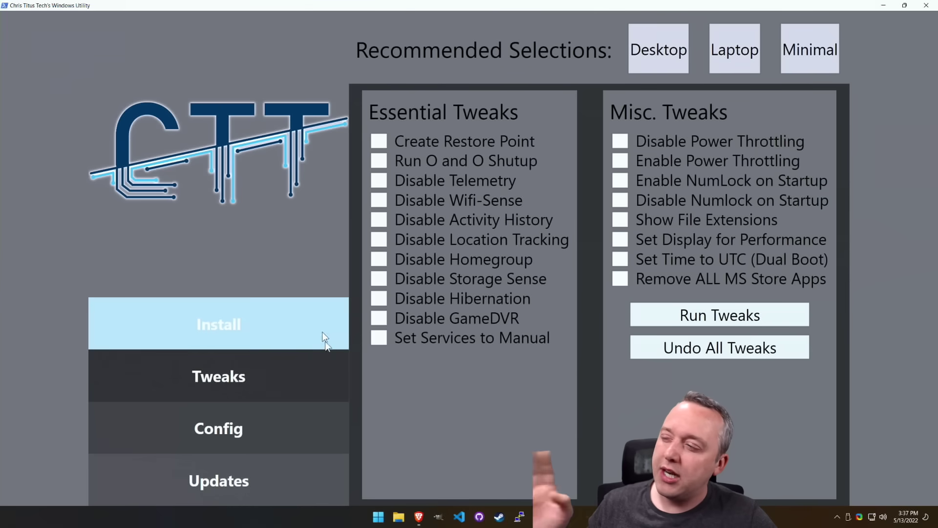
pyautogui.click(264, 419)
pyautogui.click(250, 385)
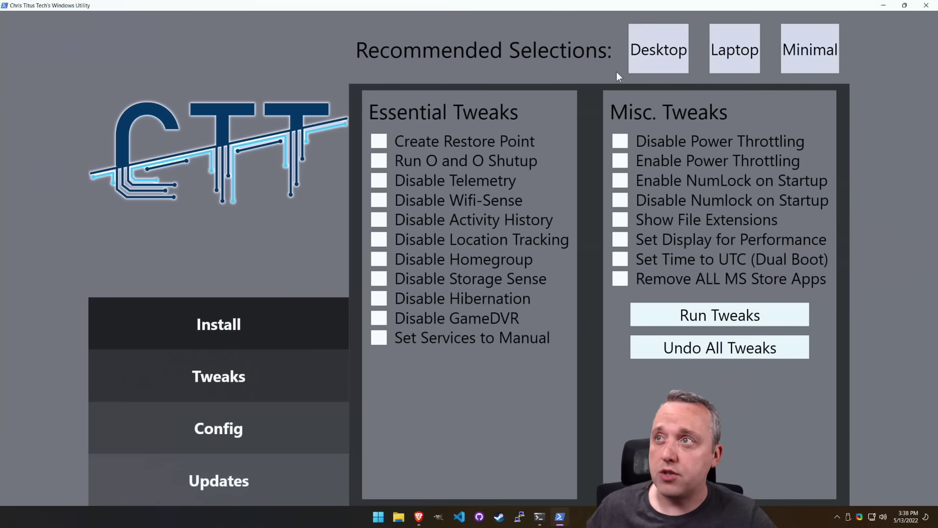
# Apply the Desktop, Laptop, then Minimal tweak presets and run the tweaks
pyautogui.click(653, 53)
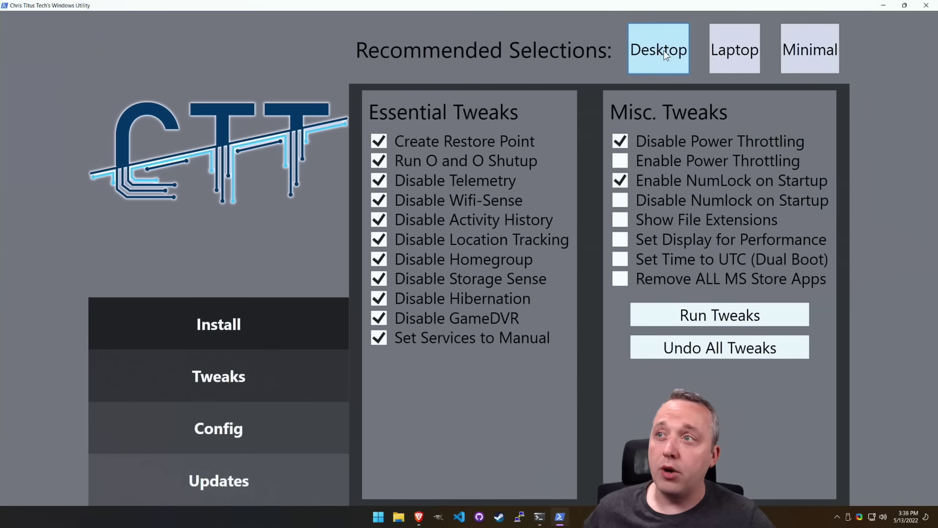
pyautogui.click(752, 54)
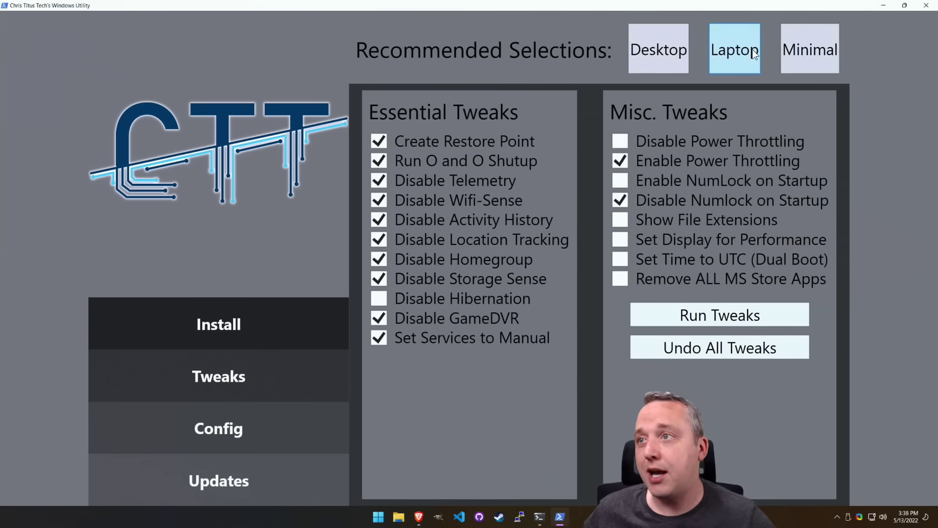
pyautogui.click(813, 51)
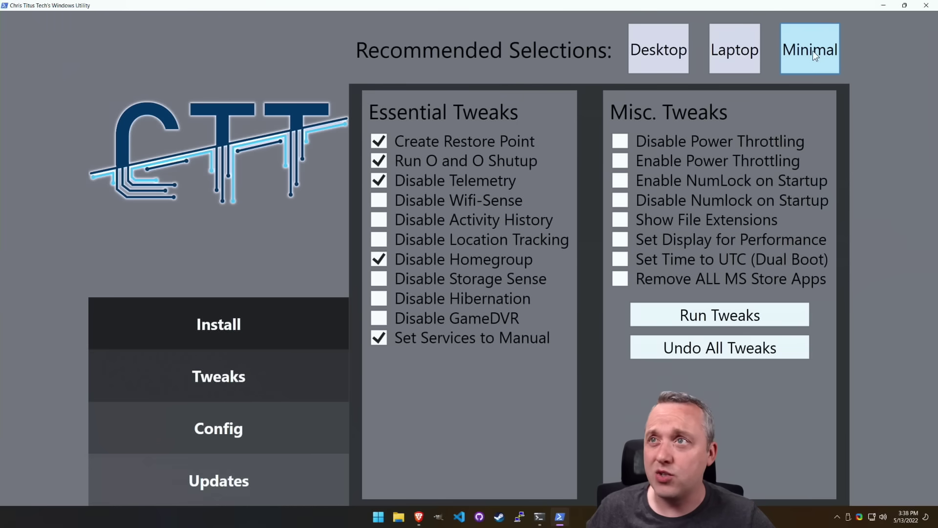
pyautogui.click(724, 319)
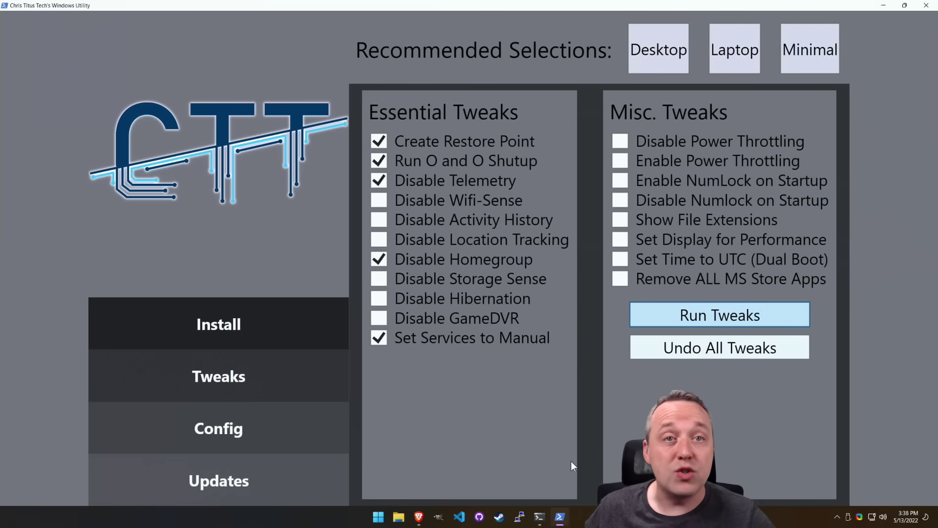
# Watch the PowerShell progress output and confirm the 'Tweaks are Finished' message
pyautogui.click(541, 523)
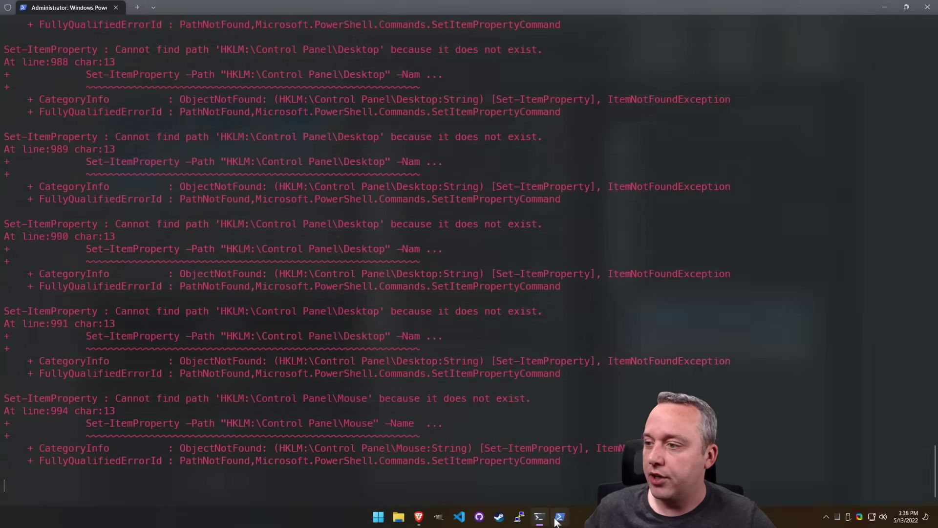
pyautogui.moveTo(560, 521)
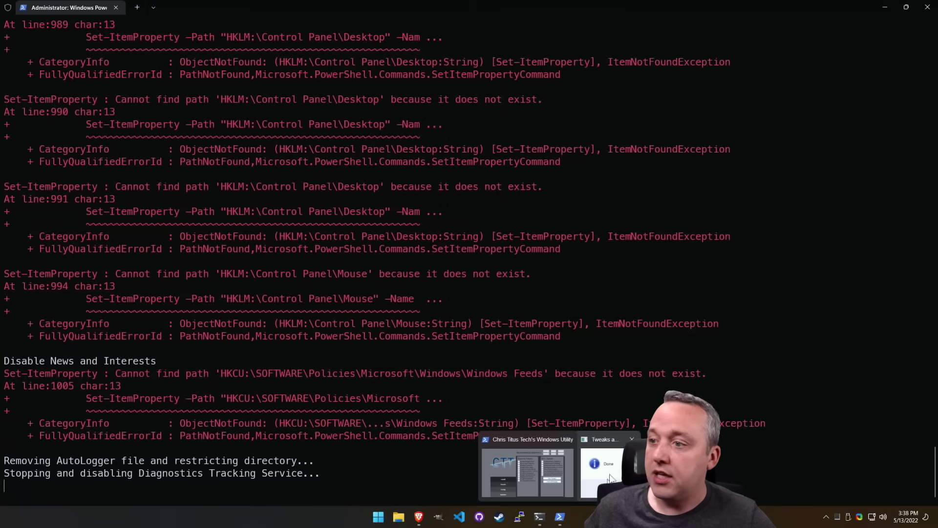
pyautogui.click(602, 469)
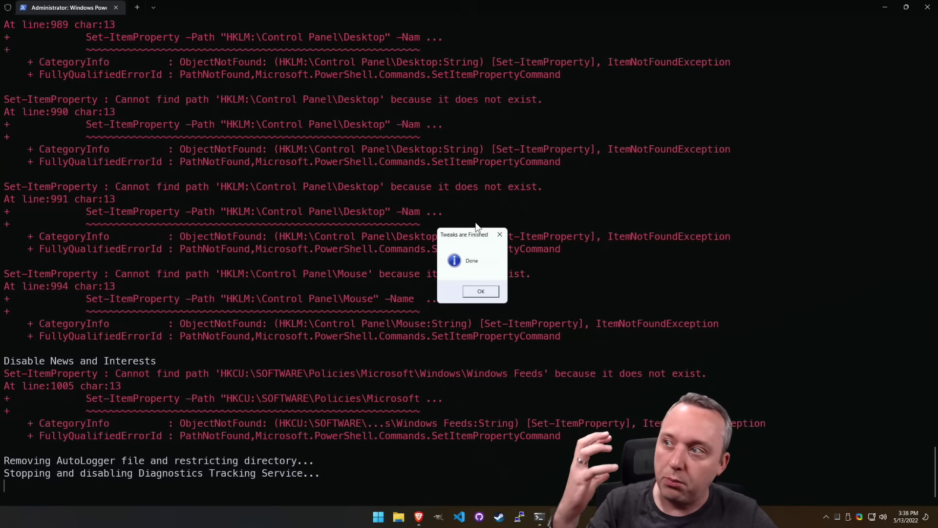
pyautogui.click(481, 291)
# Bring the utility window forward and switch to its Config page
pyautogui.click(558, 515)
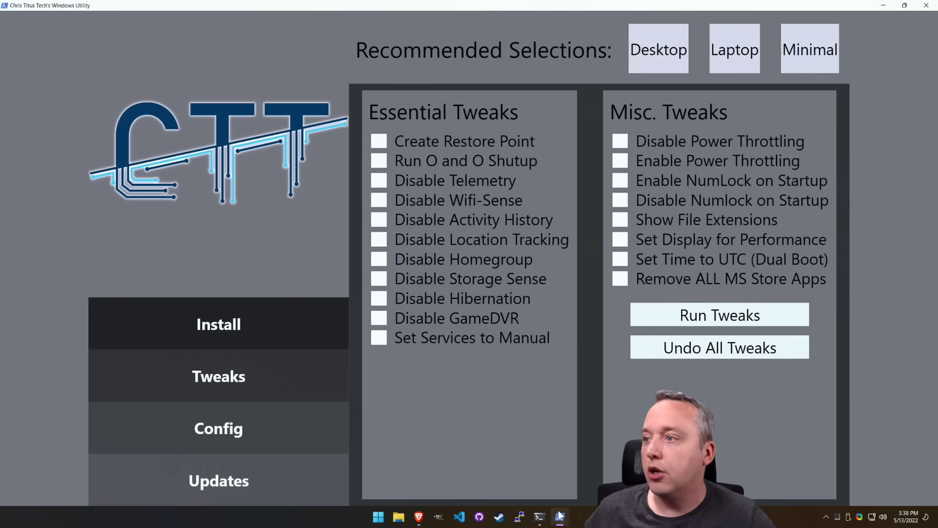
pyautogui.click(274, 425)
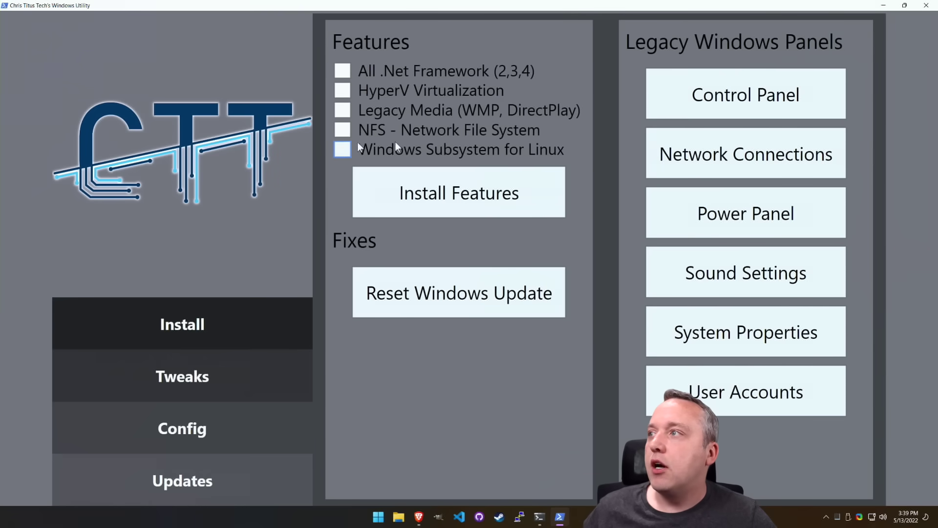
pyautogui.click(348, 89)
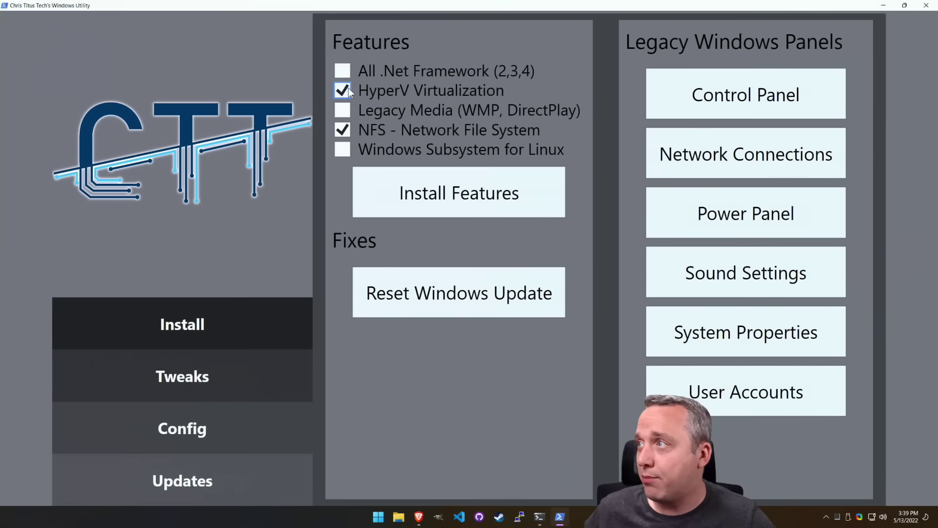
pyautogui.click(342, 70)
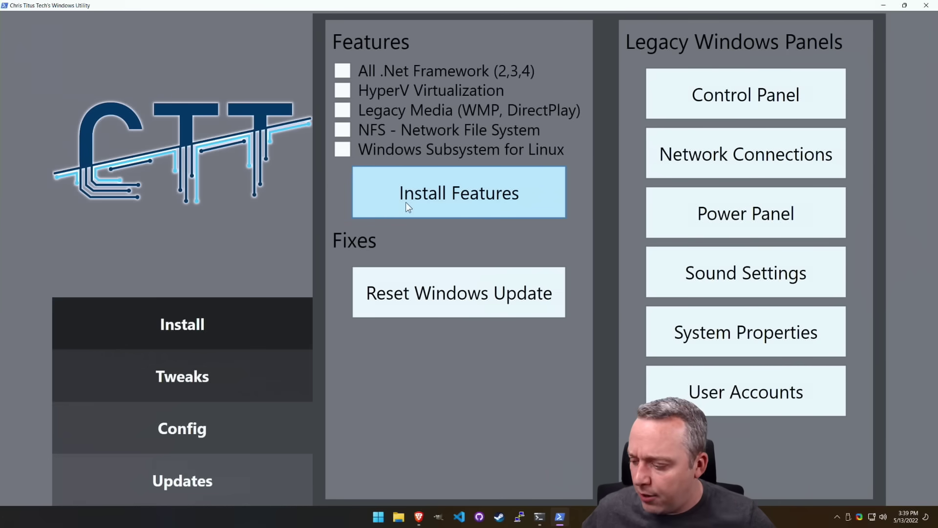
pyautogui.press('super+r')
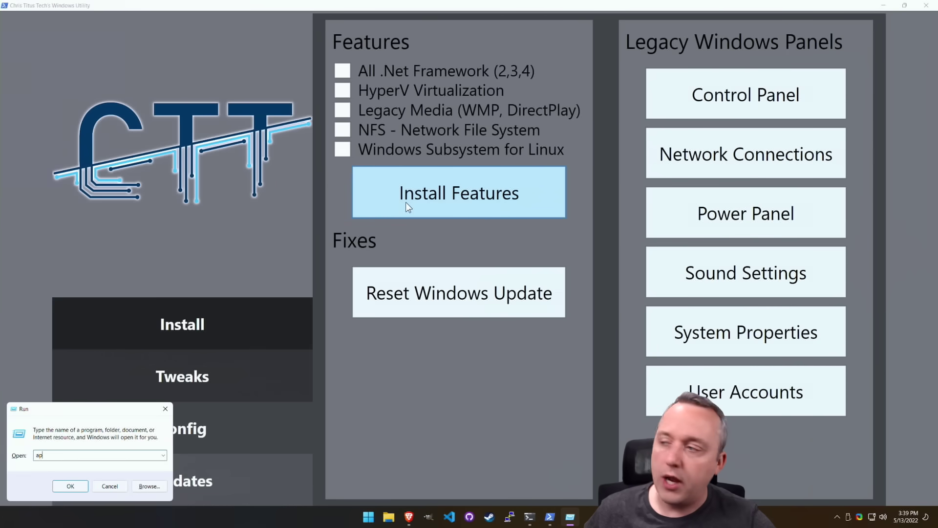
pyautogui.write('appwiz.cpl')
pyautogui.press('Return')
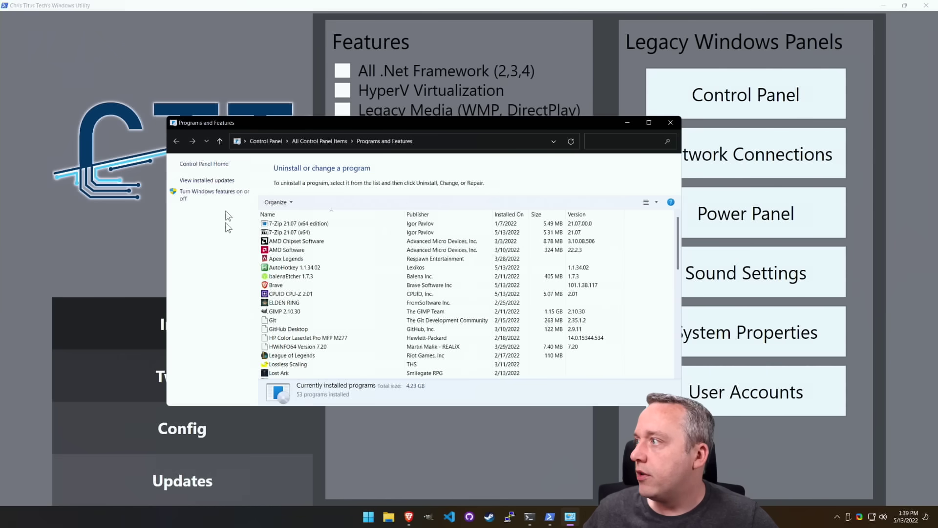
pyautogui.click(228, 195)
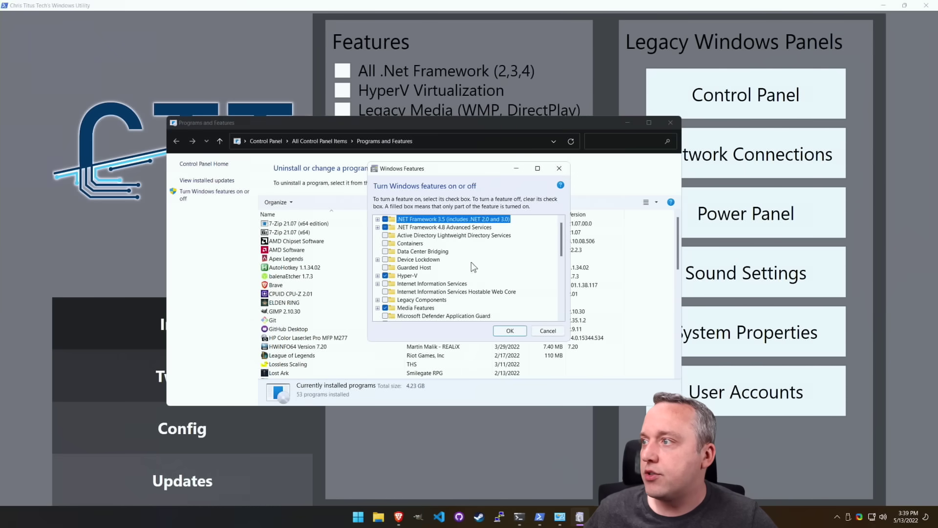
pyautogui.scroll(-2, 474, 267)
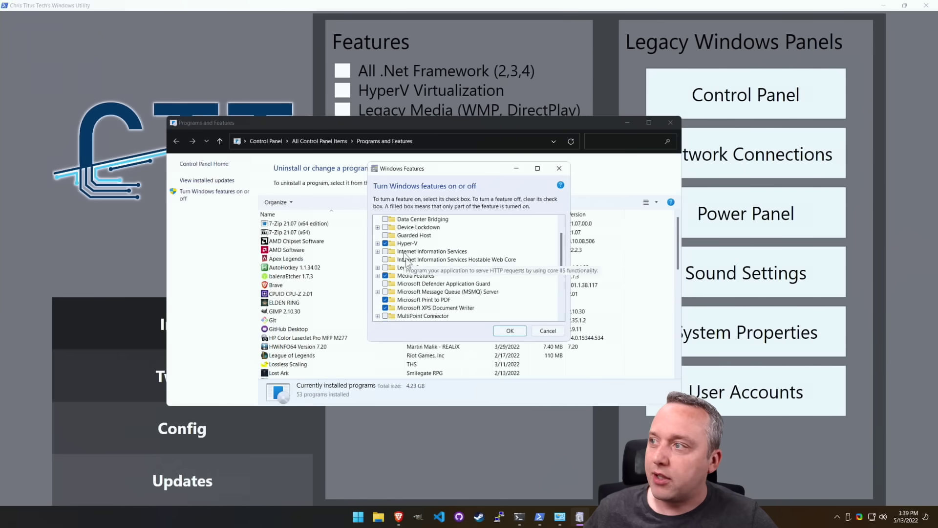
pyautogui.scroll(-1, 405, 260)
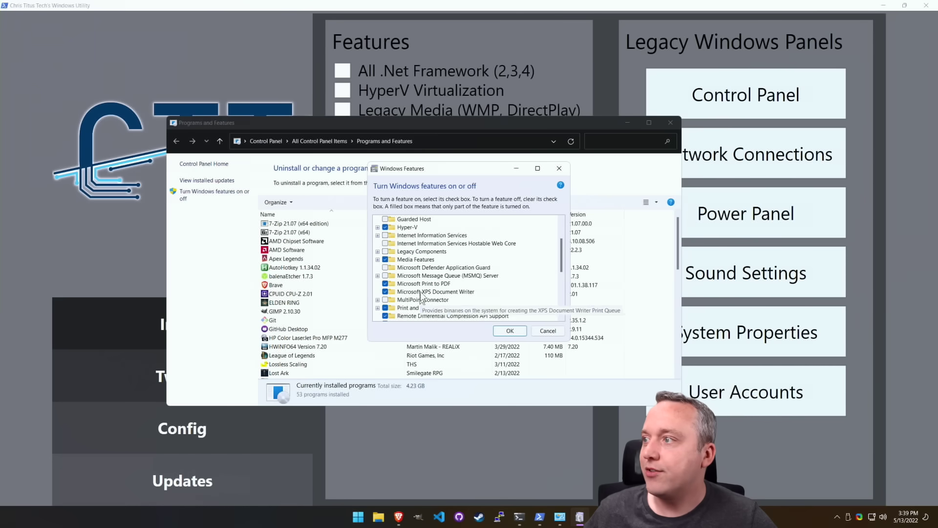
pyautogui.scroll(-2, 394, 308)
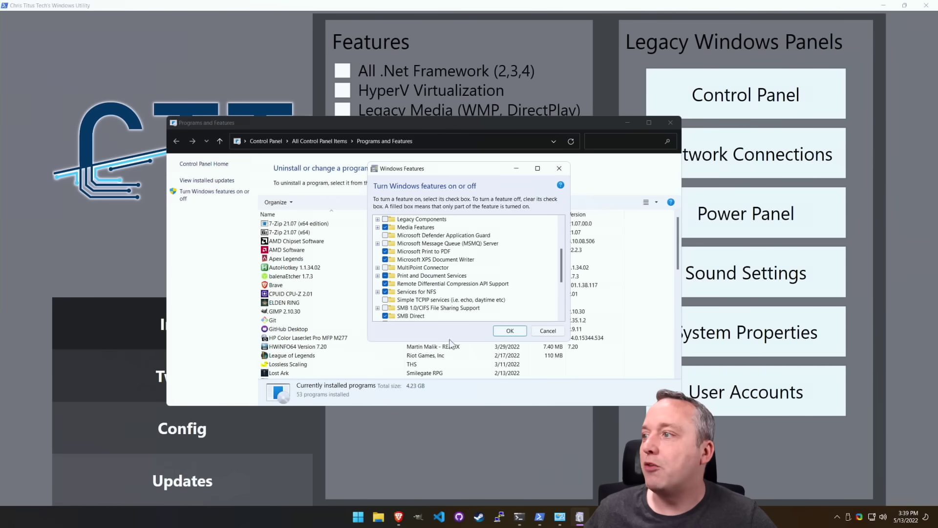
pyautogui.scroll(-2, 423, 303)
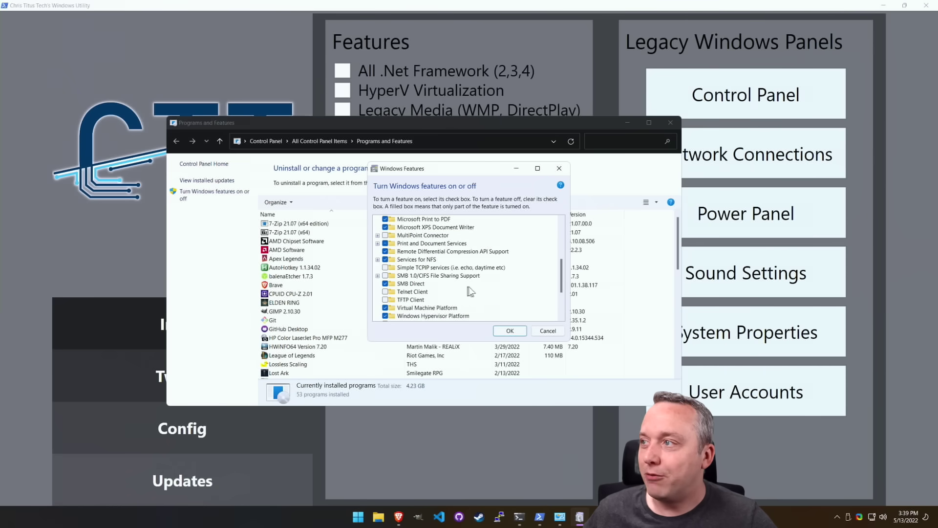
pyautogui.click(548, 331)
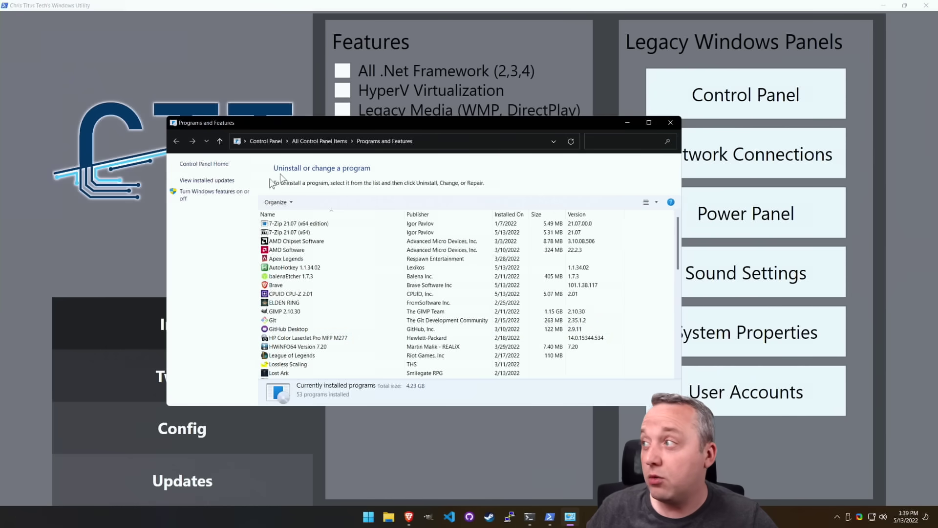
pyautogui.click(671, 122)
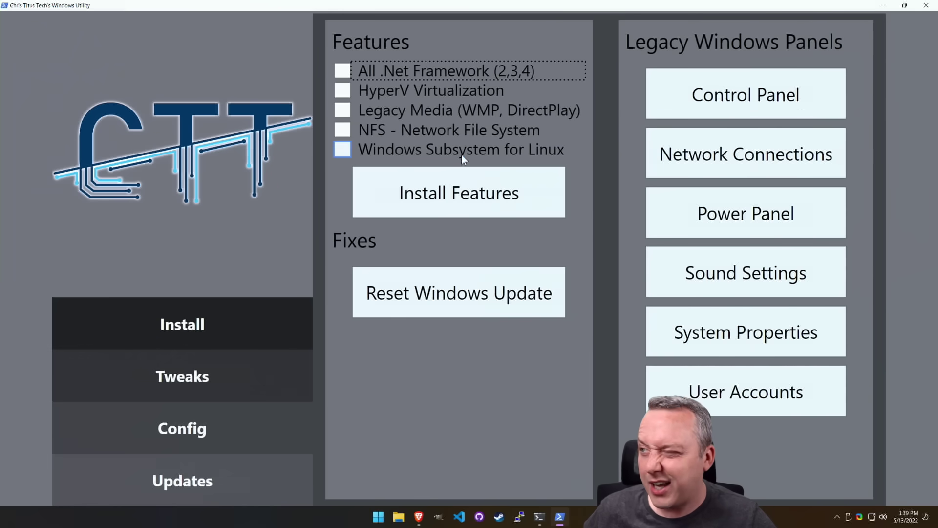
# Reset the Windows Update components from the Config page
pyautogui.click(430, 299)
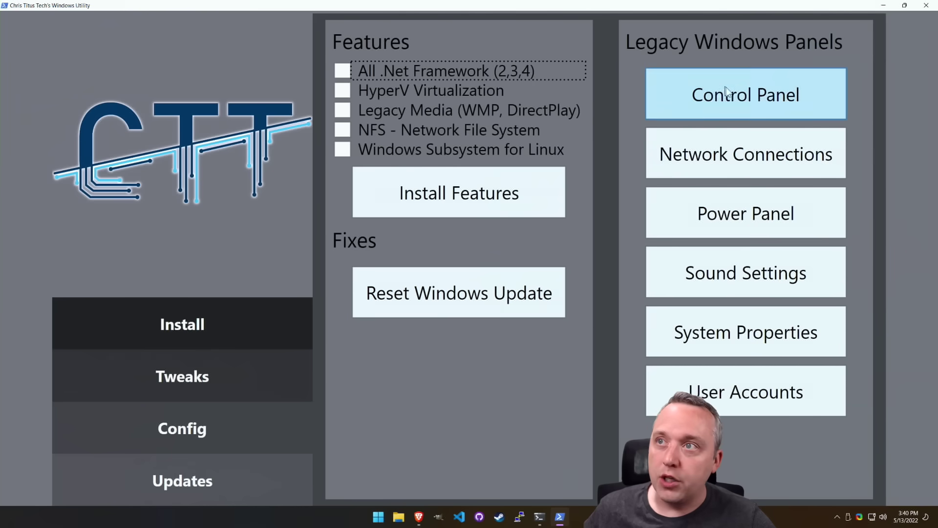
# Open Control Panel, Network Connections, Power, Sound, System Properties and User Accounts, then close User Accounts
pyautogui.click(749, 113)
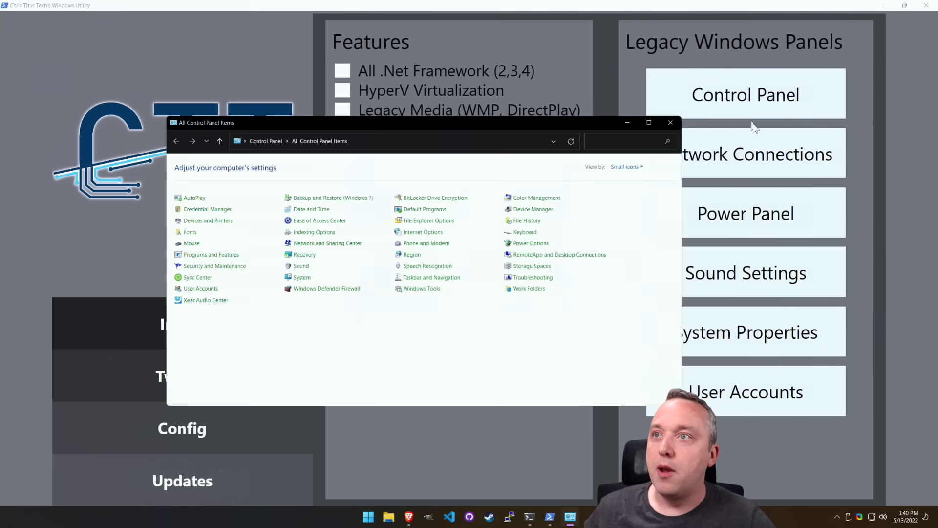
pyautogui.click(752, 154)
pyautogui.click(743, 216)
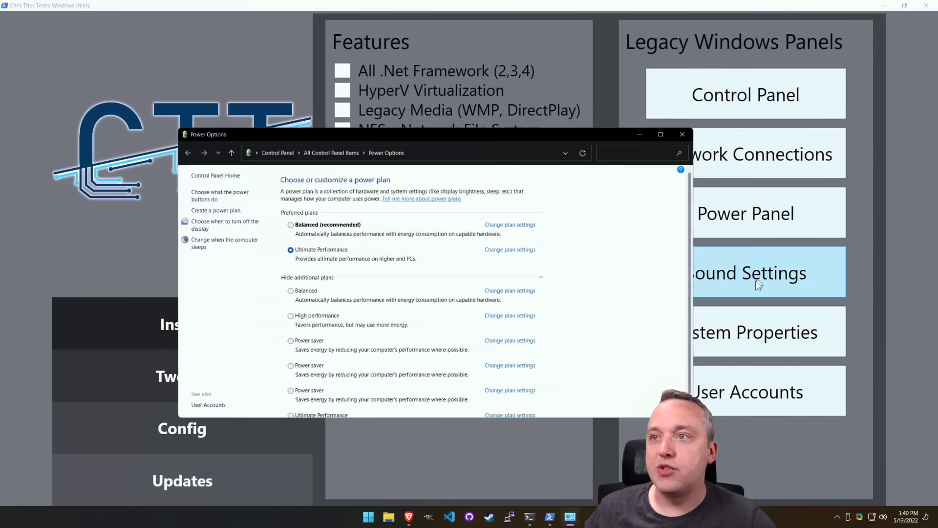
pyautogui.click(743, 284)
pyautogui.click(736, 336)
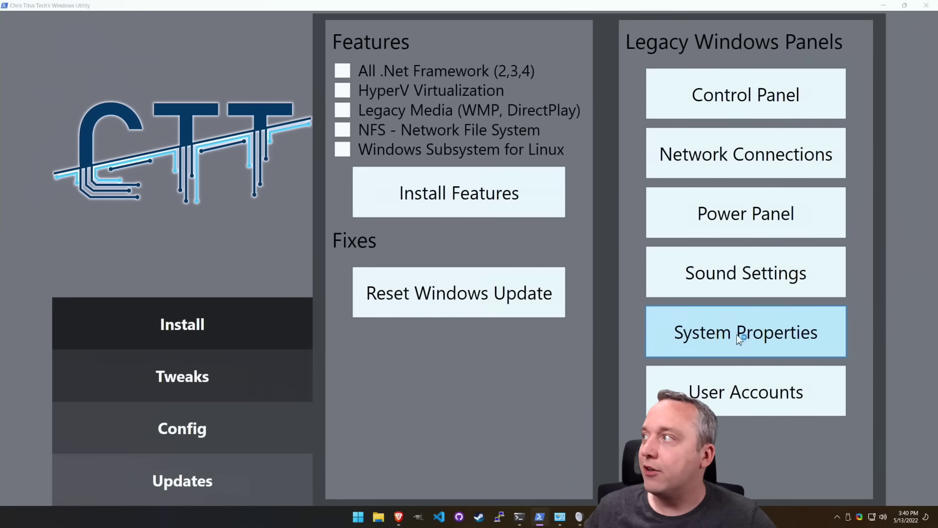
pyautogui.click(734, 389)
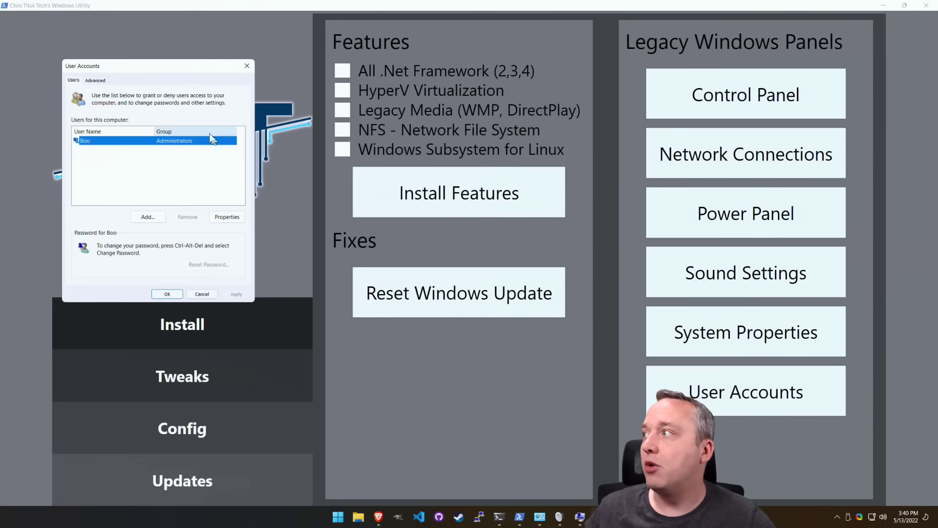
pyautogui.click(247, 66)
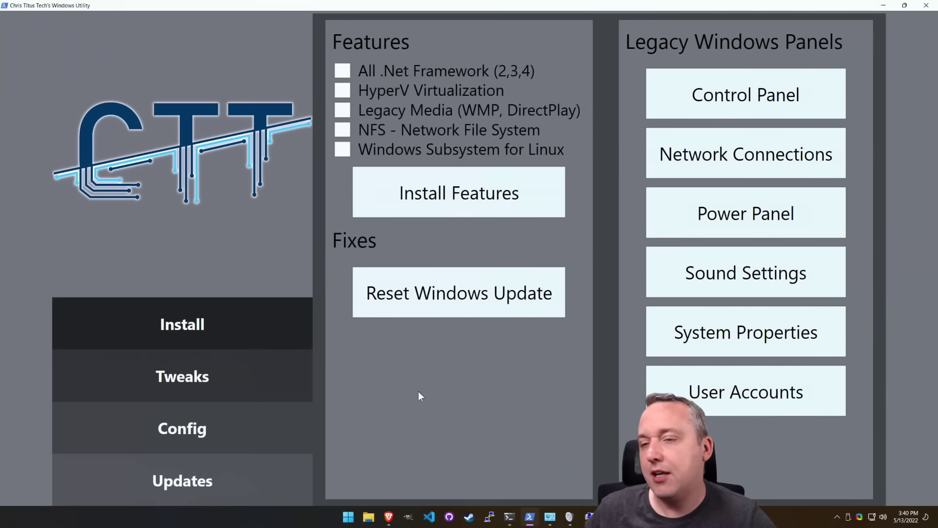
# Apply Security (Recommended) Settings on the Updates page and dismiss the confirmation
pyautogui.click(264, 479)
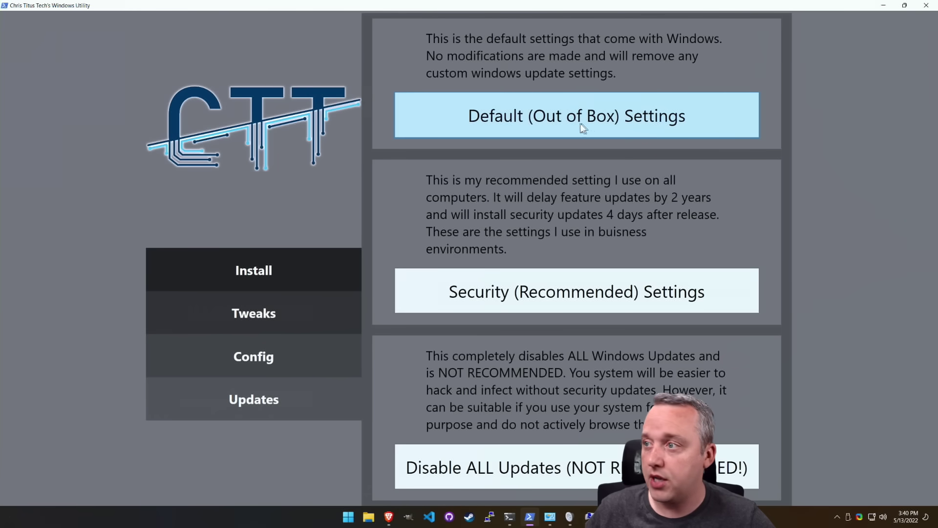
pyautogui.click(518, 298)
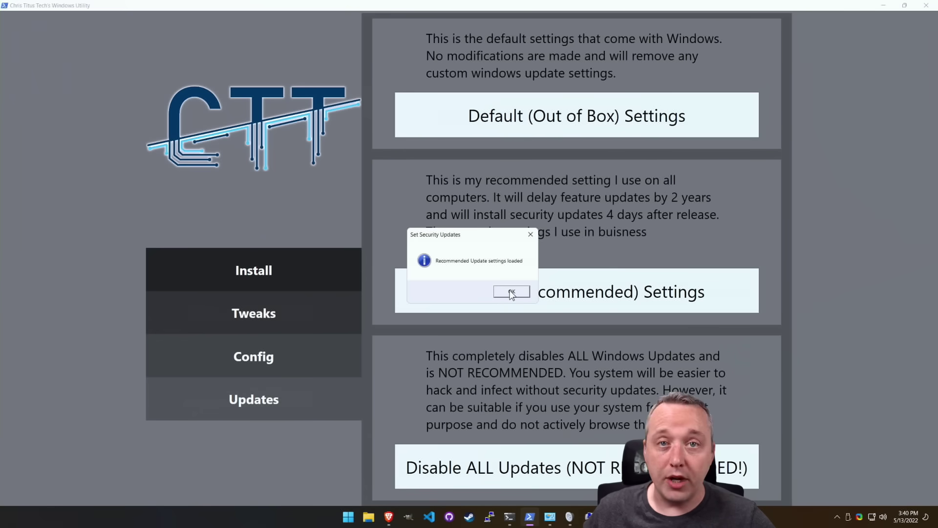
pyautogui.click(511, 292)
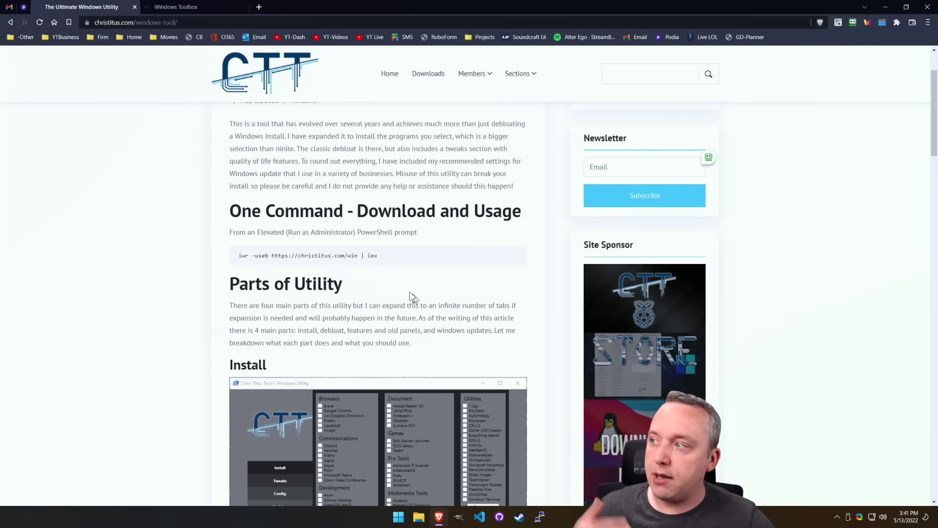
# Scroll the Ultimate Windows Utility article through its Install, Debloat, Features and Windows Updates sections
pyautogui.scroll(-2, 398, 293)
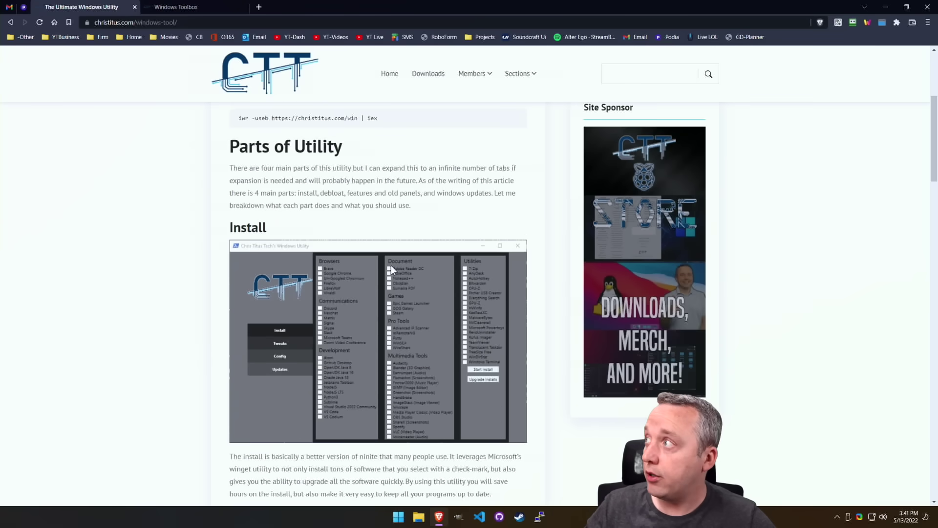
pyautogui.scroll(-4, 342, 254)
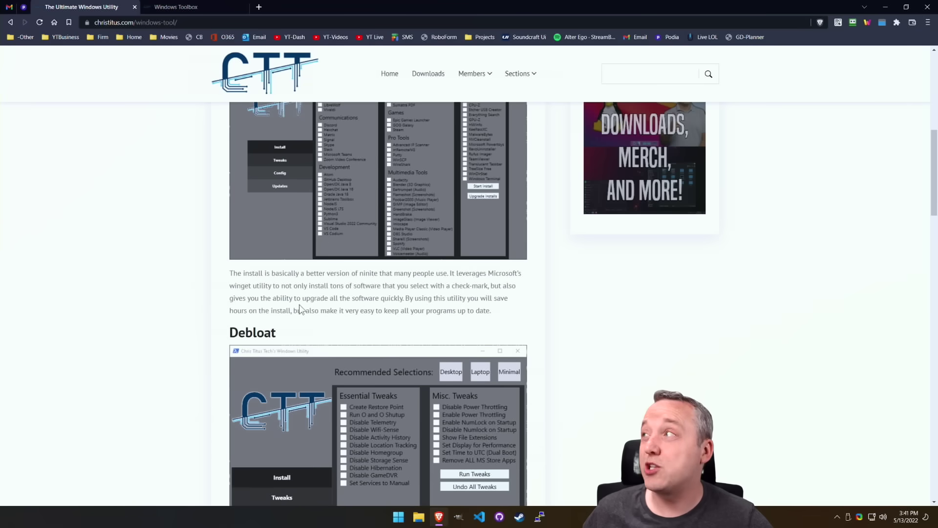
pyautogui.scroll(-10, 316, 297)
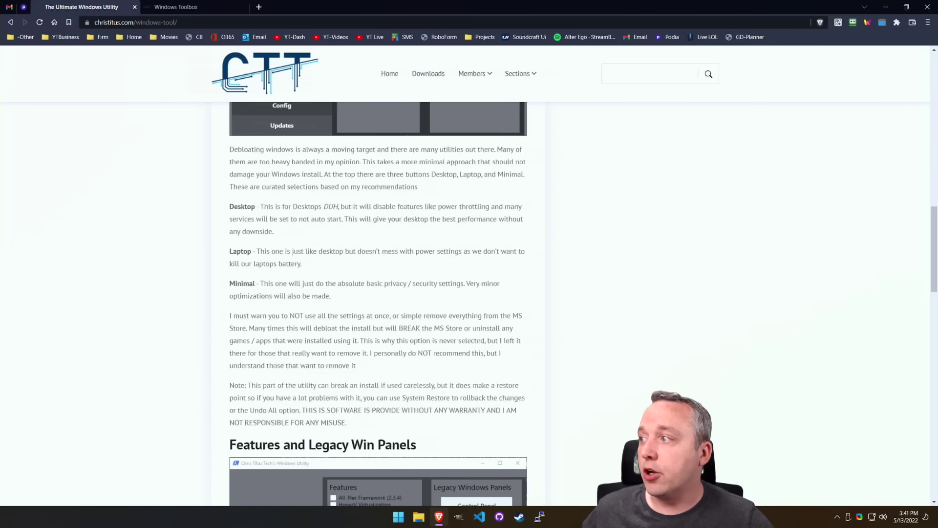
pyautogui.scroll(-12, 309, 245)
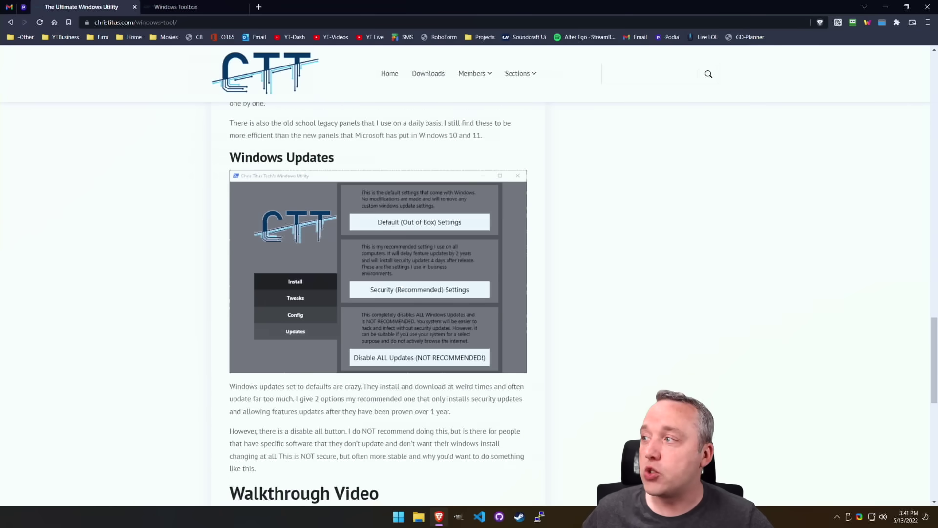
pyautogui.scroll(-1, 297, 233)
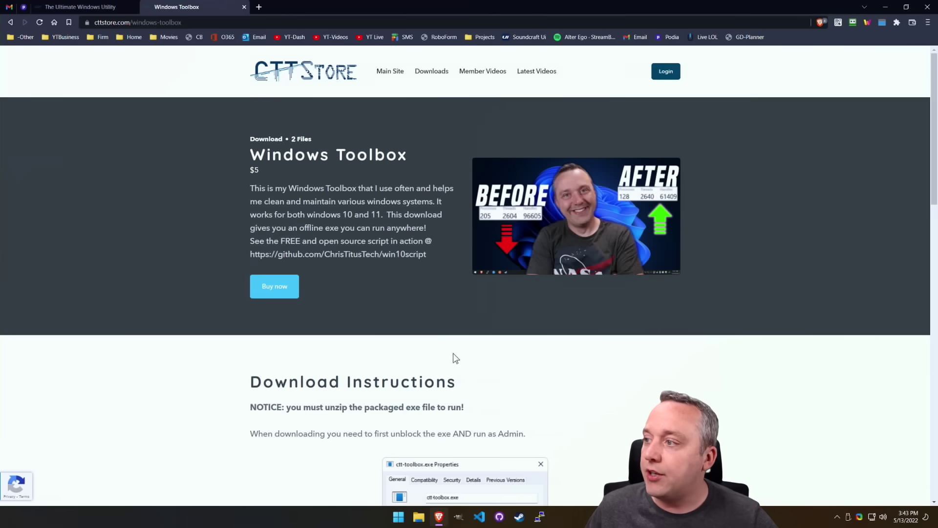
pyautogui.scroll(-3, 469, 391)
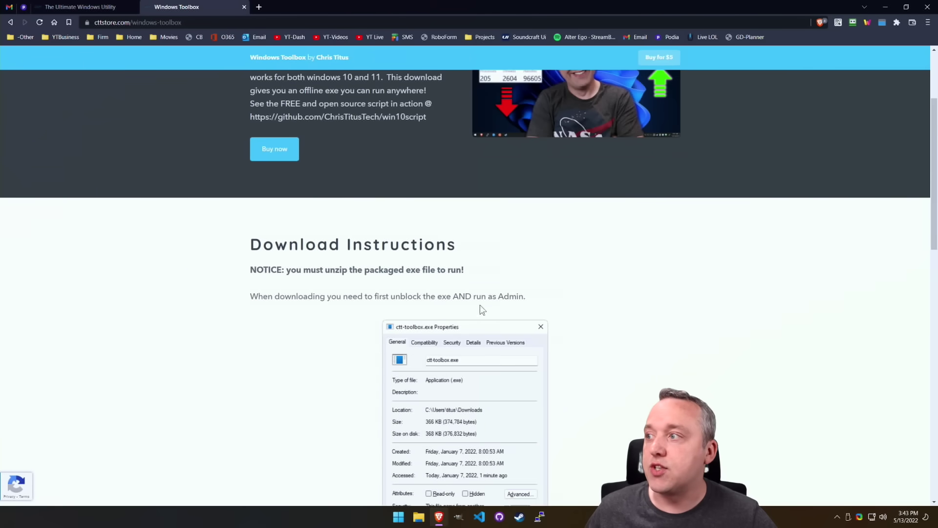
pyautogui.scroll(-10, 477, 310)
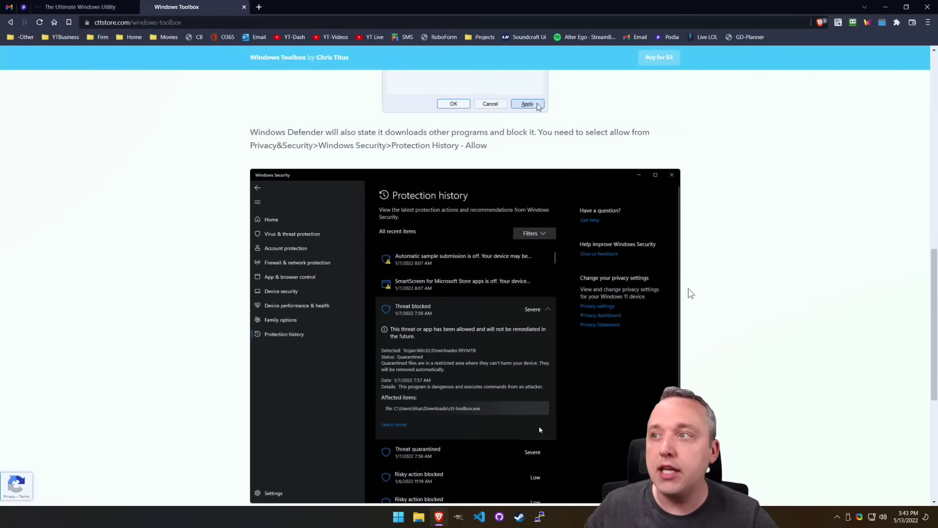
pyautogui.scroll(9, 688, 295)
pyautogui.scroll(3, 702, 337)
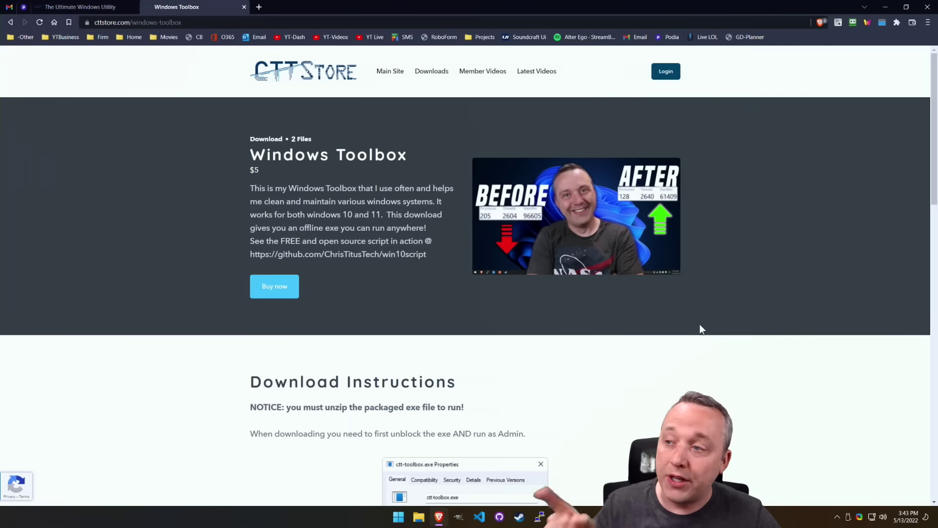
# Open a new Brave tab for the ChrisTitusTech/winutil GitHub repository
pyautogui.click(259, 6)
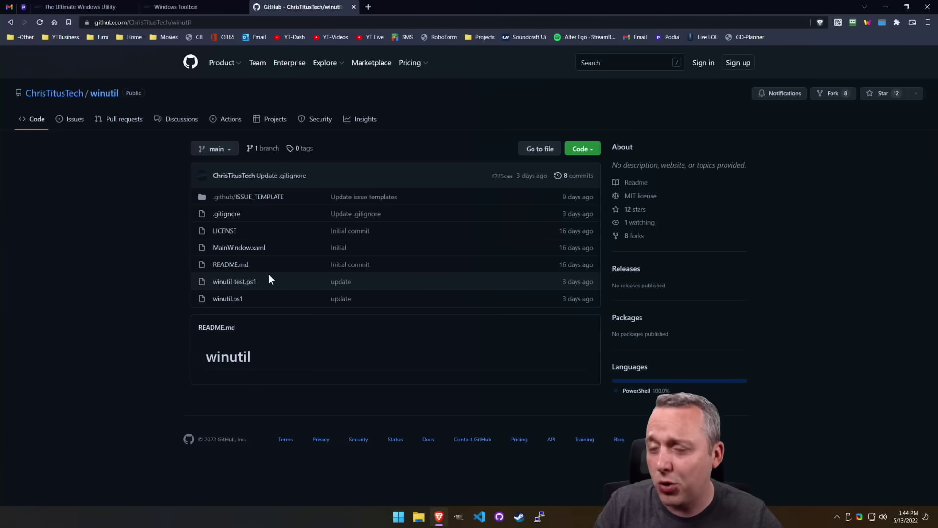
pyautogui.click(243, 281)
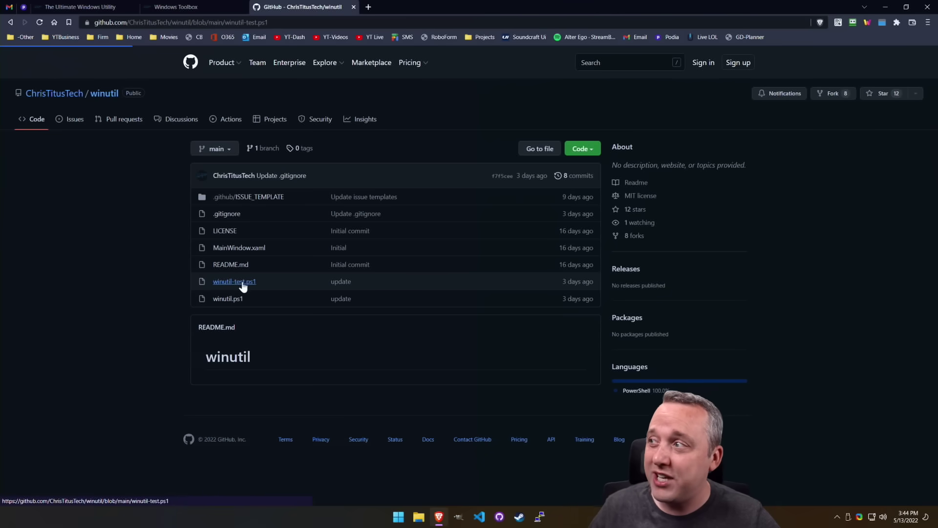
pyautogui.scroll(-2, 267, 291)
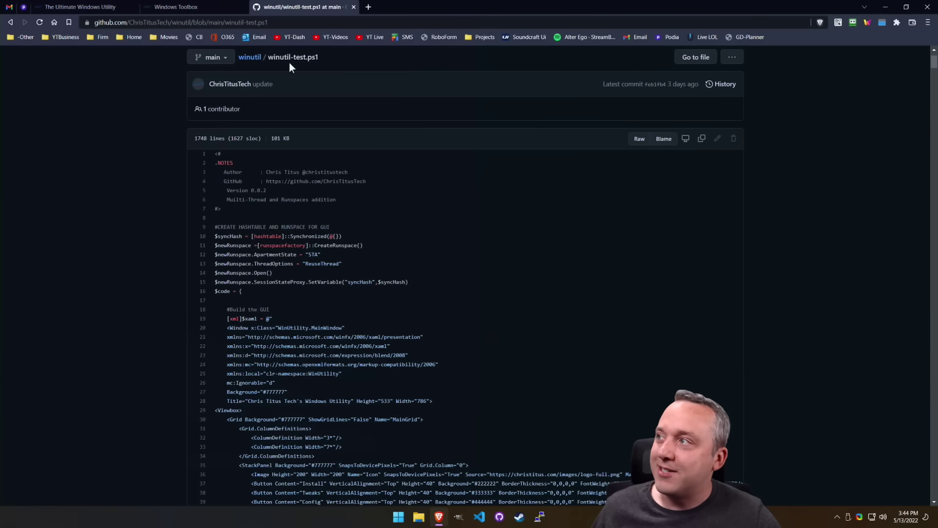
pyautogui.click(250, 58)
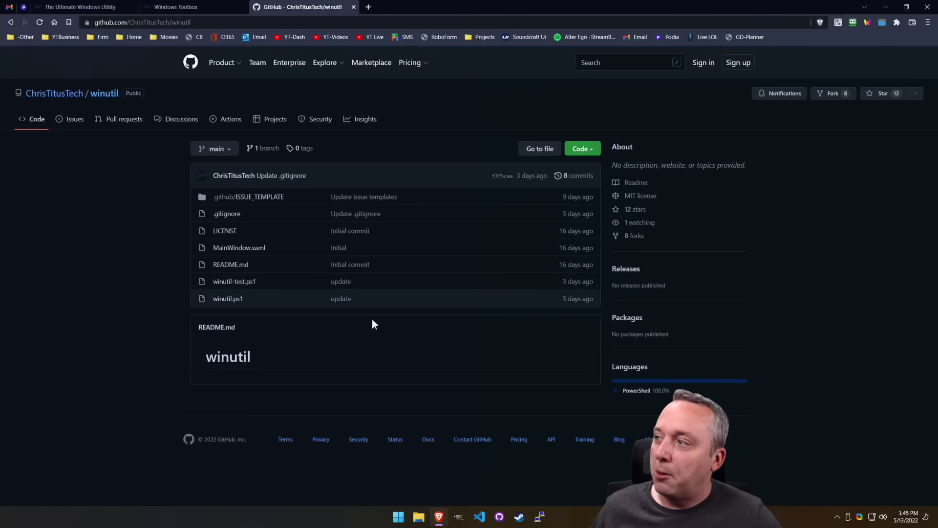